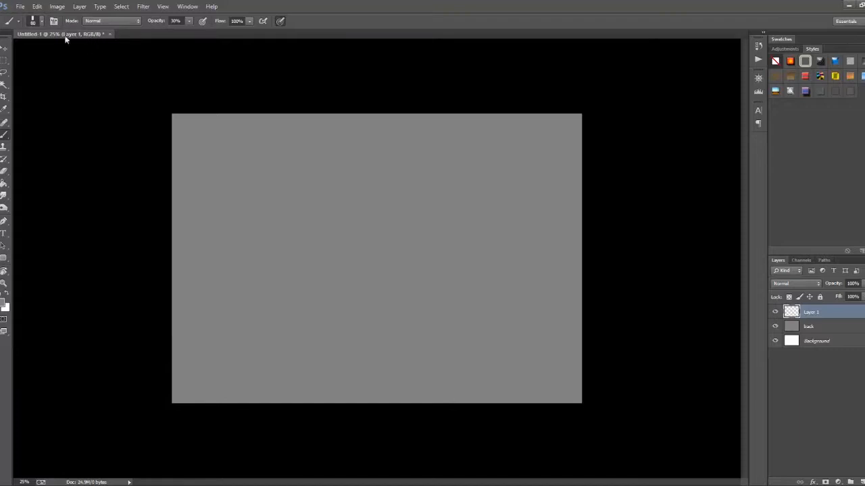
Step: Review the brush's Shape Dynamics, Texture, Dual Brush and Transfer settings, and switch Smoothing off
key("F5")
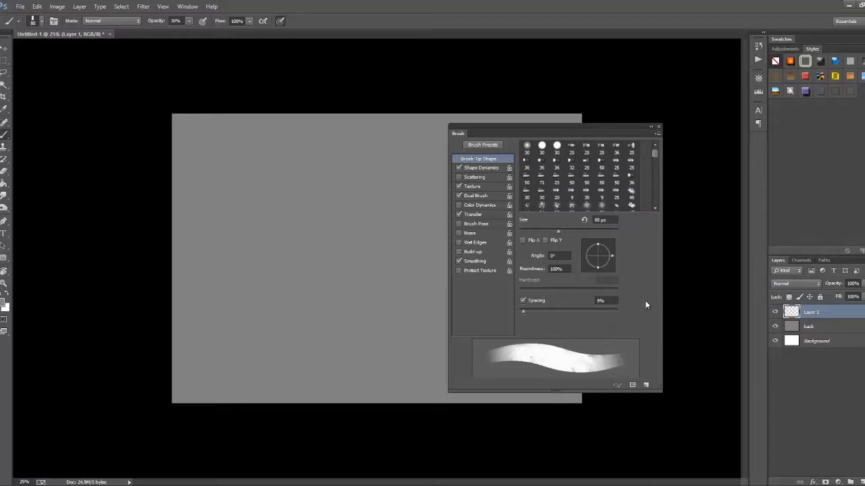
left_click(481, 167)
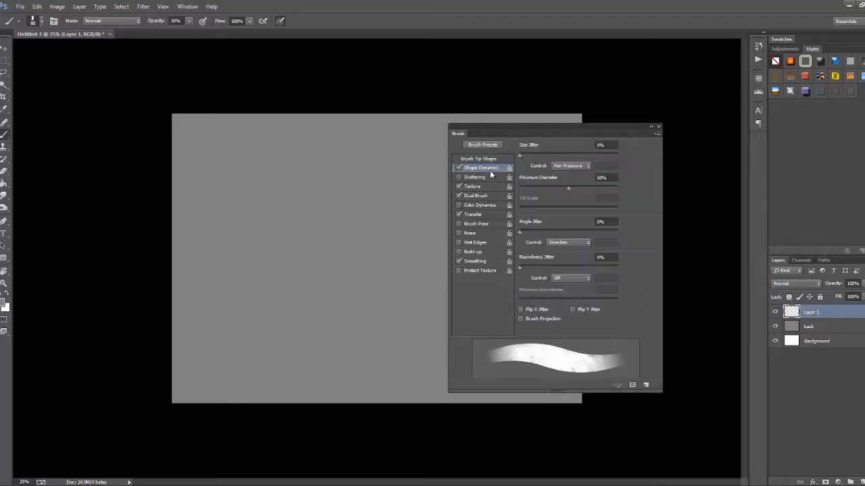
left_click(483, 186)
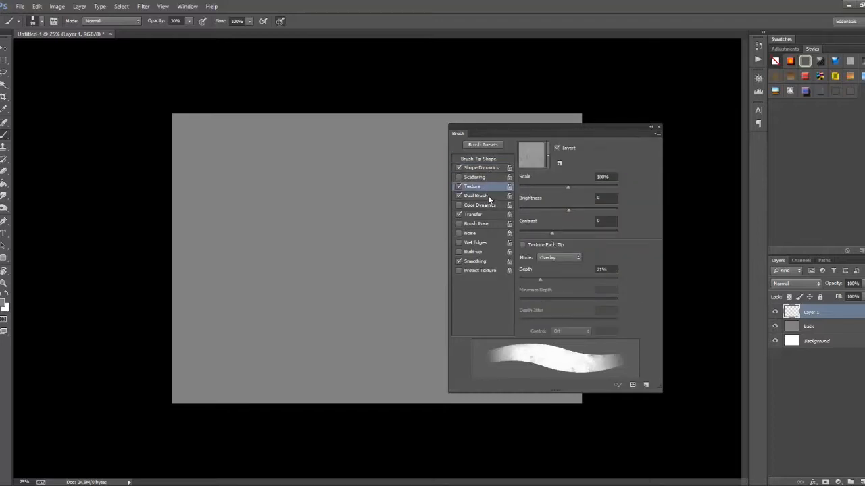
left_click(488, 196)
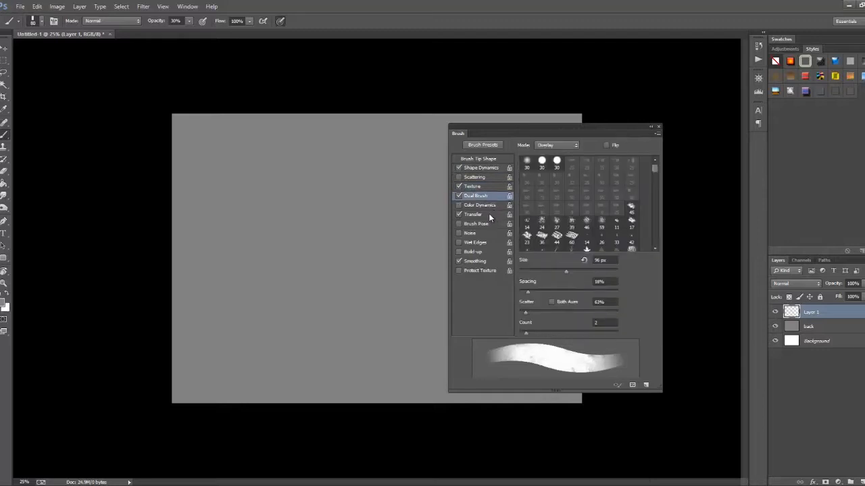
left_click(489, 214)
left_click(491, 261)
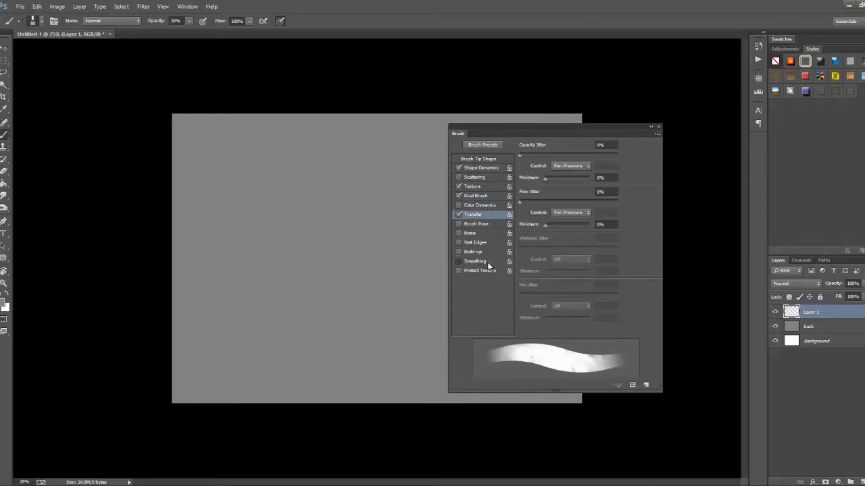
left_click(656, 127)
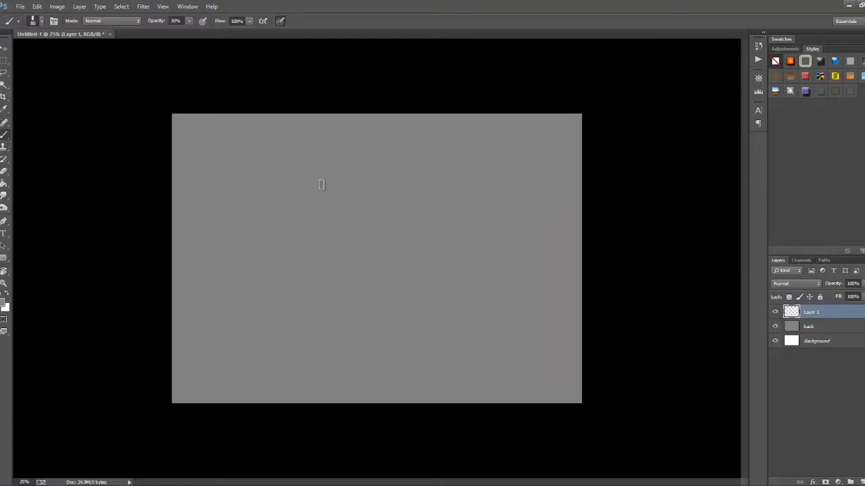
mouse_move(330, 169)
left_mouse_down()
mouse_move(314, 202)
mouse_move(387, 251)
left_mouse_up()
key("ctrl+z")
key("bracketright")
key("bracketright")
key("bracketright")
key("bracketright")
key("bracketright")
key("bracketright")
key("bracketright")
key("bracketright")
key("bracketright")
mouse_move(336, 205)
left_mouse_down()
mouse_move(328, 234)
mouse_move(366, 269)
left_mouse_up()
key("ctrl+z")
Step: Sketch a large rough circle in the middle of the canvas with a 70 px black brush
key("bracketleft")
key("bracketleft")
key("bracketleft")
key("bracketleft")
key("bracketleft")
key("bracketleft")
key("bracketleft")
key("bracketleft")
key("bracketleft")
mouse_move(365, 181)
left_mouse_down()
mouse_move(440, 286)
mouse_move(305, 270)
left_mouse_up()
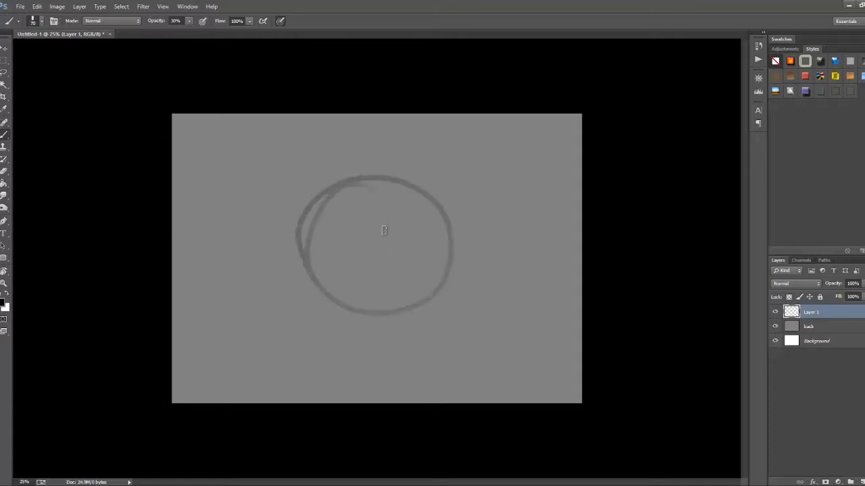
Step: Move the sketched circle to the left on the canvas
key("v")
mouse_move(412, 250)
left_mouse_down()
mouse_move(350, 254)
mouse_move(371, 258)
left_mouse_up()
key("b")
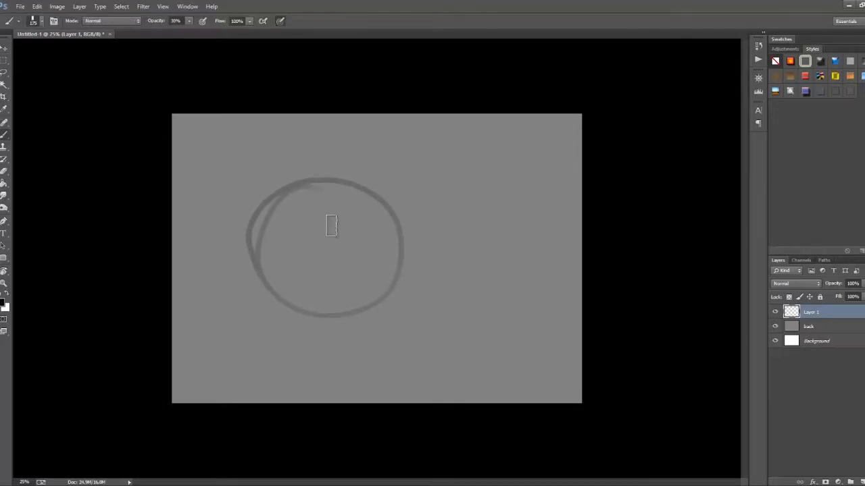
Step: Set the brush opacity to 20% and try a broad shading stroke inside the circle
key("bracketright")
key("bracketright")
key("2")
mouse_move(327, 203)
left_mouse_down()
mouse_move(295, 222)
mouse_move(378, 226)
mouse_move(293, 245)
mouse_move(389, 242)
mouse_move(378, 280)
mouse_move(311, 253)
left_mouse_up()
key("ctrl+z")
Step: Sketch a light-direction arrow in the canvas's upper-left area with a 45 px brush, aimed at the circle
key("bracketleft")
key("bracketleft")
key("bracketleft")
key("bracketleft")
left_click_drag(184, 164, 215, 138)
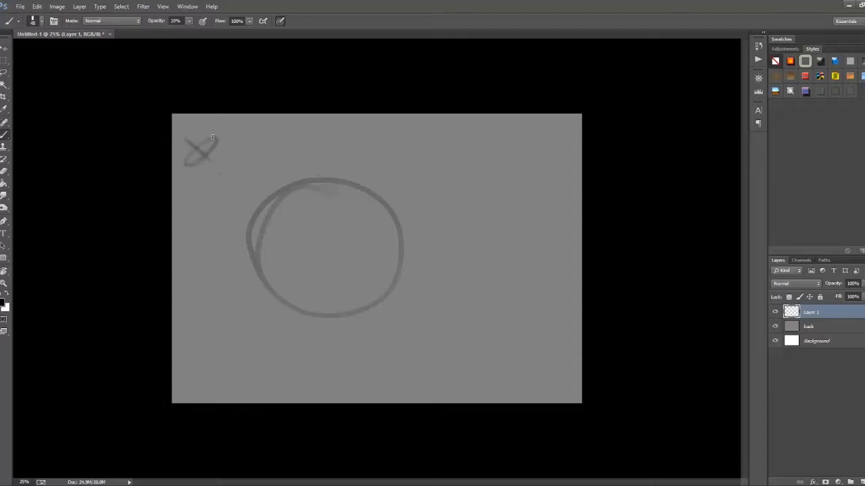
mouse_move(184, 165)
left_mouse_down()
mouse_move(230, 182)
mouse_move(216, 139)
left_mouse_up()
left_click_drag(183, 166, 235, 238)
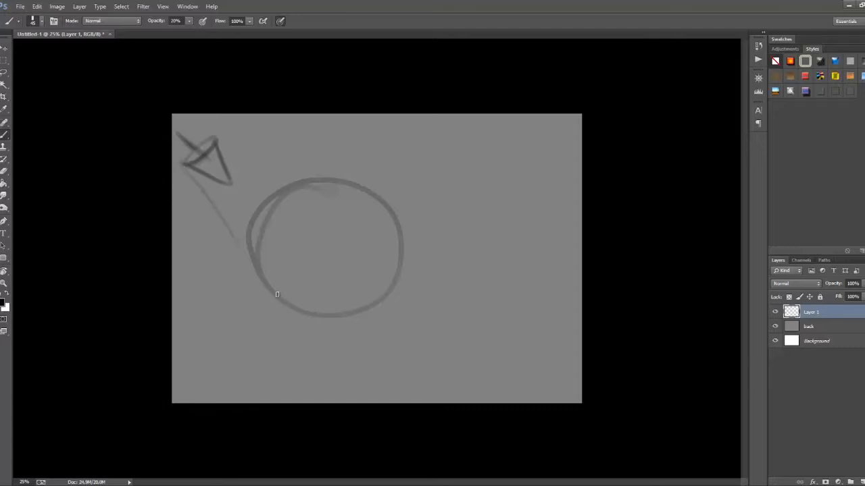
key("ctrl+z")
Step: Draw a curved shadow boundary on the circle's right side and shade the crescent dark grey at 20% and 40% opacity
mouse_move(302, 286)
left_mouse_down()
mouse_move(358, 249)
mouse_move(344, 183)
mouse_move(349, 261)
mouse_move(358, 241)
mouse_move(336, 281)
left_mouse_up()
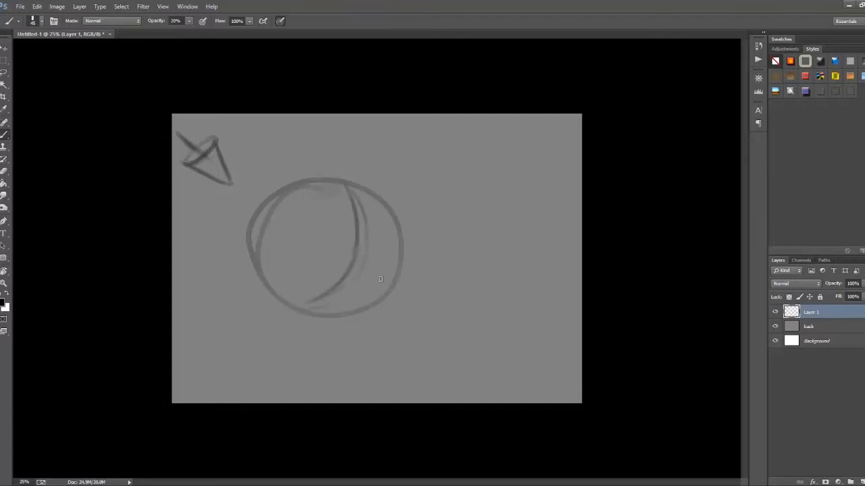
key("bracketright")
key("bracketright")
key("bracketright")
key("bracketright")
mouse_move(352, 194)
left_mouse_down()
mouse_move(350, 291)
mouse_move(352, 263)
mouse_move(365, 296)
mouse_move(377, 239)
mouse_move(317, 302)
left_mouse_up()
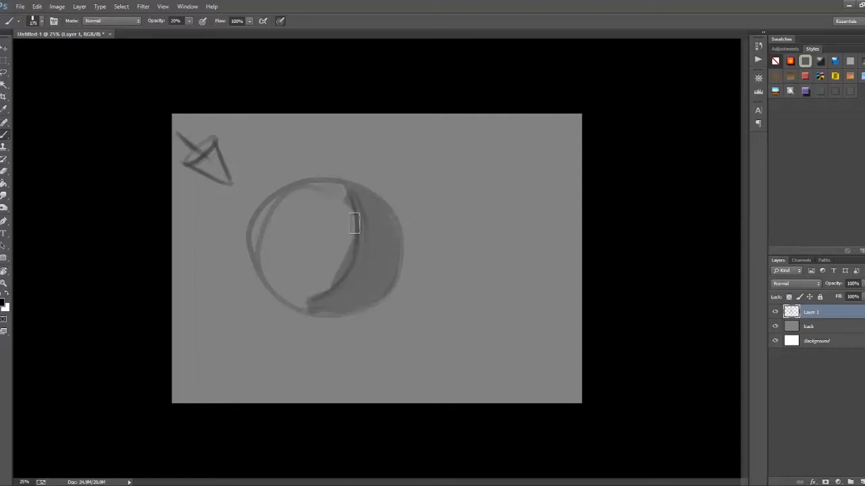
mouse_move(342, 195)
left_mouse_down()
mouse_move(323, 280)
mouse_move(344, 238)
mouse_move(312, 297)
mouse_move(332, 272)
mouse_move(291, 293)
mouse_move(348, 228)
left_mouse_up()
key("4")
left_click_drag(320, 286, 372, 282)
Step: Outline an elliptical cast shadow to the right of the ball and shift the drawing toward the canvas centre
key("bracketleft")
key("bracketleft")
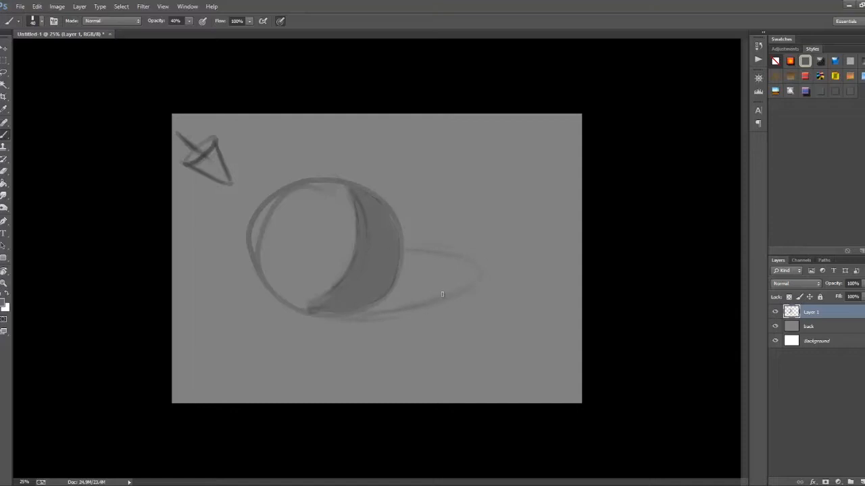
left_click_drag(386, 277, 399, 288)
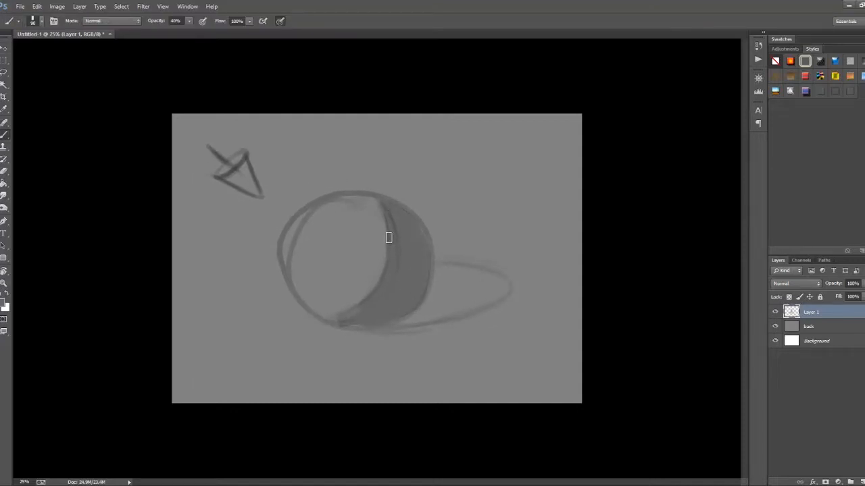
Step: Darken the core shadow along the crescent's inner edge and blend it toward the ball's right side with a 90 px brush
key("x")
mouse_move(378, 194)
left_mouse_down()
mouse_move(387, 262)
mouse_move(391, 215)
mouse_move(371, 290)
mouse_move(337, 319)
mouse_move(354, 298)
mouse_move(363, 304)
mouse_move(352, 310)
mouse_move(390, 204)
mouse_move(389, 287)
mouse_move(389, 219)
mouse_move(393, 252)
left_mouse_up()
mouse_move(390, 212)
left_mouse_down()
mouse_move(400, 278)
mouse_move(388, 202)
mouse_move(398, 267)
mouse_move(400, 227)
mouse_move(412, 227)
mouse_move(402, 216)
mouse_move(406, 261)
mouse_move(394, 210)
left_mouse_up()
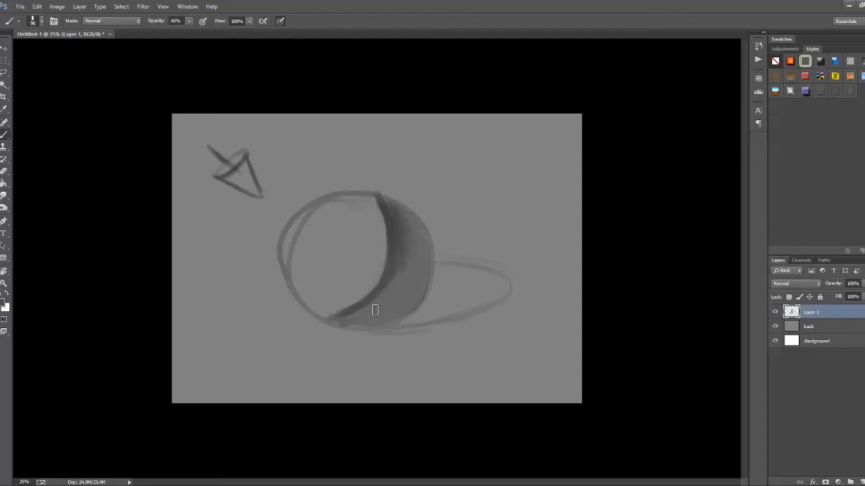
mouse_move(408, 259)
left_mouse_down()
mouse_move(367, 319)
mouse_move(401, 307)
mouse_move(396, 291)
mouse_move(412, 297)
mouse_move(403, 226)
mouse_move(409, 306)
mouse_move(422, 265)
mouse_move(359, 323)
mouse_move(336, 319)
mouse_move(364, 324)
mouse_move(420, 276)
mouse_move(407, 225)
mouse_move(423, 242)
mouse_move(389, 319)
mouse_move(391, 228)
mouse_move(401, 272)
left_mouse_up()
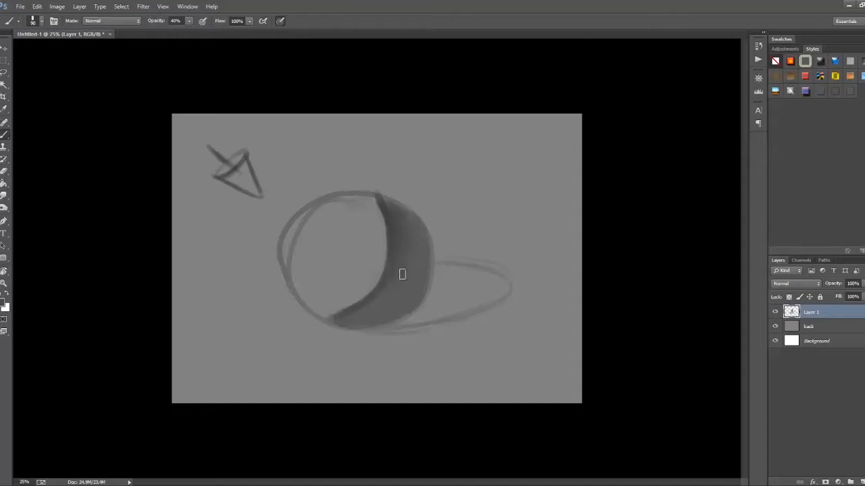
Step: Set the foreground colour to dark grey #262525 and strengthen the inner edge of the ball's shadow
key("alt")
left_click(4, 306)
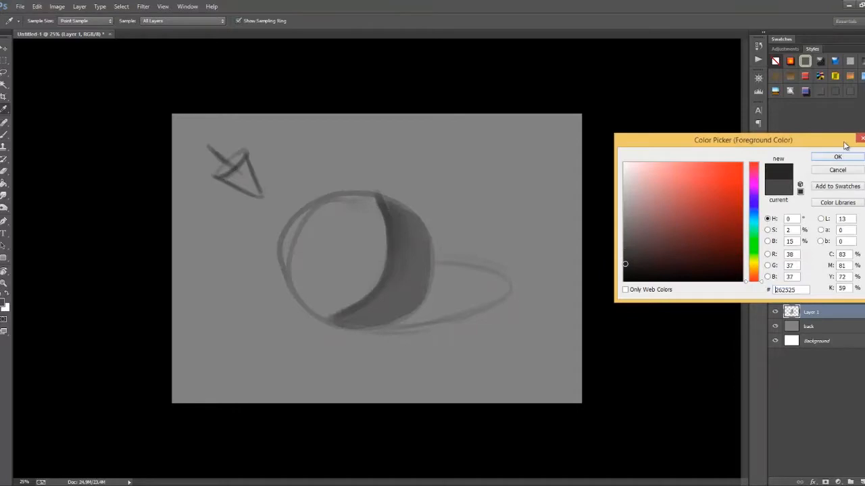
left_click(838, 157)
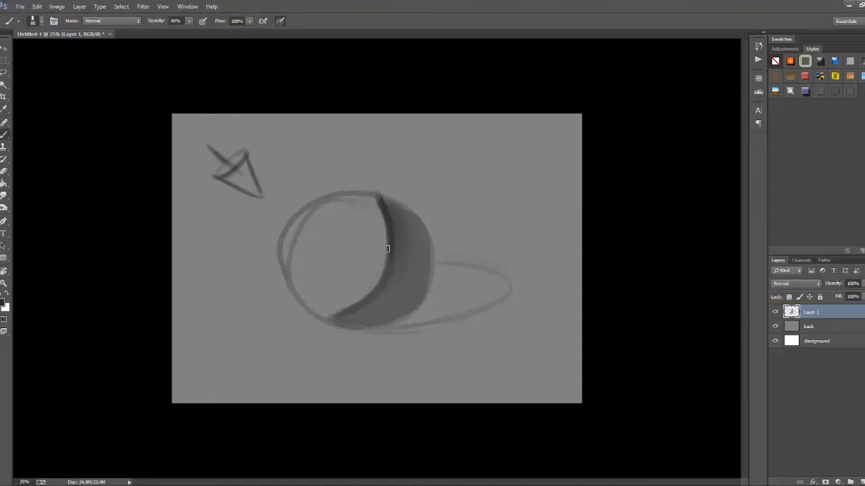
mouse_move(373, 301)
left_mouse_down()
mouse_move(387, 218)
mouse_move(399, 289)
mouse_move(373, 311)
left_mouse_up()
Step: Widen the dark core shadow across the crescent using a larger brush
key("bracketright")
key("bracketright")
key("bracketright")
key("bracketright")
key("bracketright")
key("bracketright")
key("bracketright")
key("bracketleft")
key("bracketleft")
key("bracketleft")
key("bracketleft")
key("bracketleft")
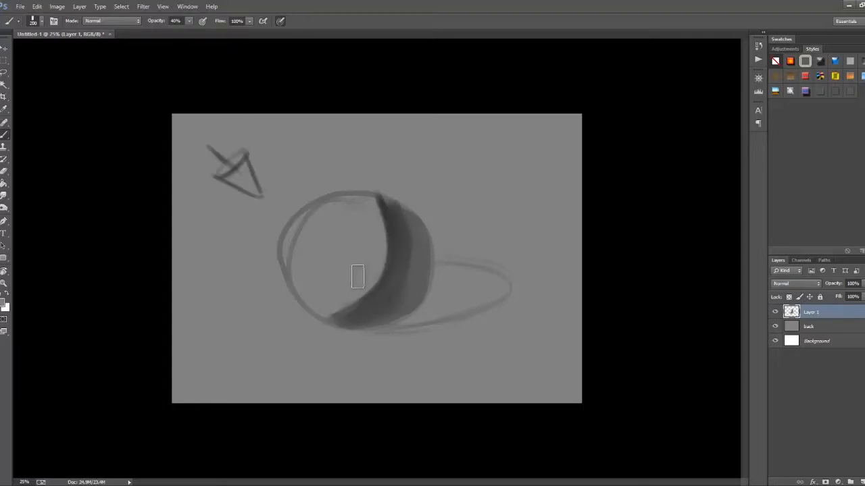
left_click(4, 304)
left_click(626, 219)
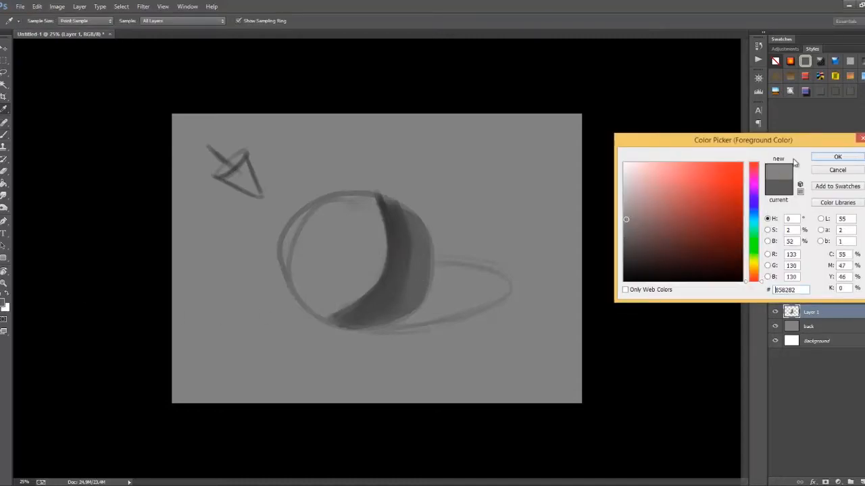
key("Return")
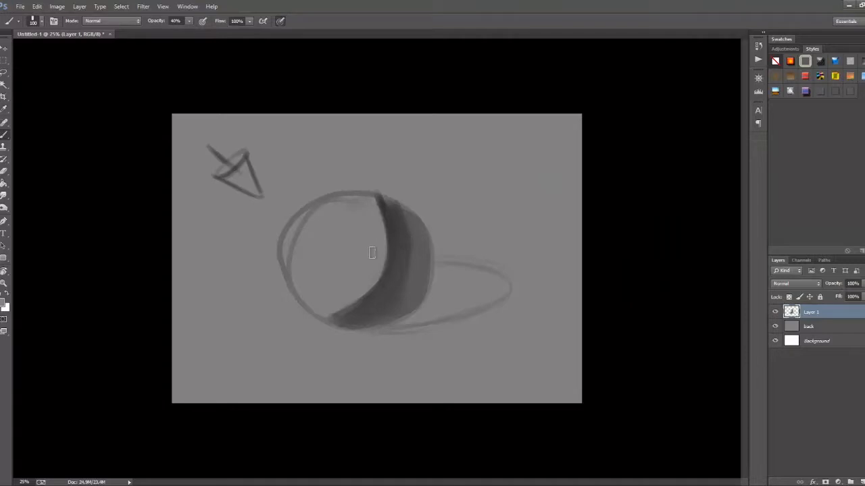
left_click_drag(383, 203, 386, 227)
key("ctrl+z")
Step: At 100% opacity, choose a mid grey and paint a halftone band along the lit side of the shadow edge
key("0")
left_click(4, 304)
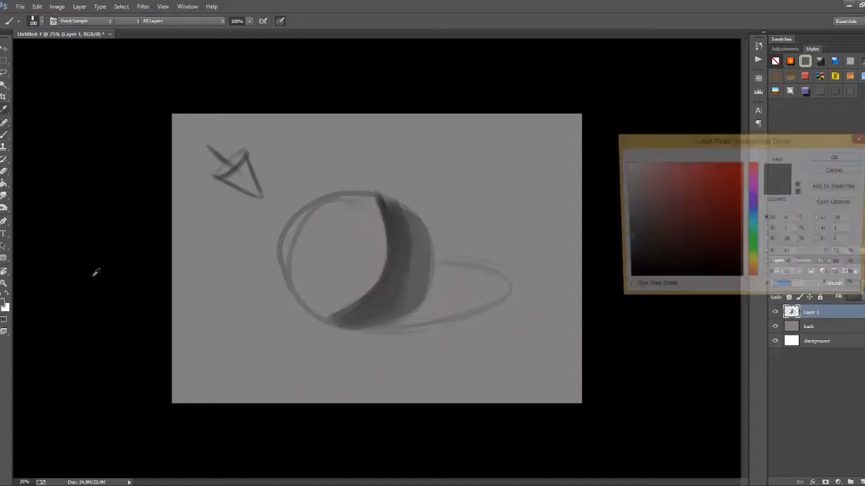
left_click(624, 233)
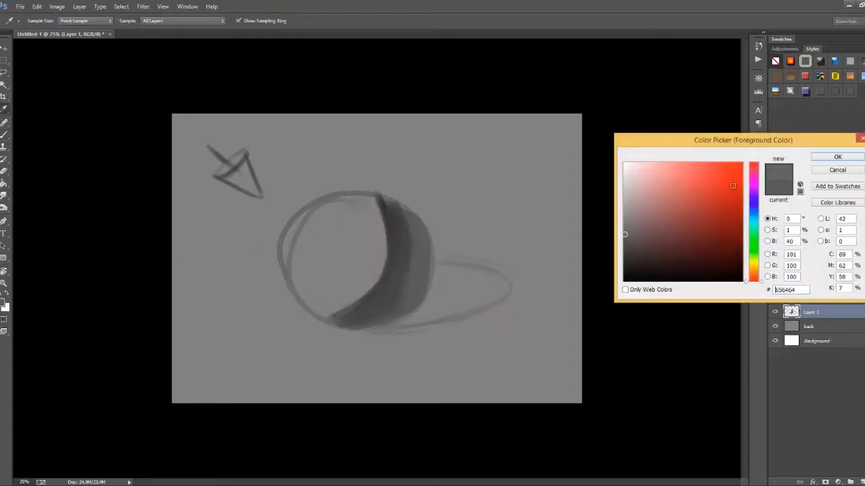
left_click(836, 158)
mouse_move(368, 285)
left_mouse_down()
mouse_move(383, 257)
mouse_move(382, 217)
left_mouse_up()
left_click_drag(374, 269, 354, 296)
left_click_drag(375, 239, 369, 277)
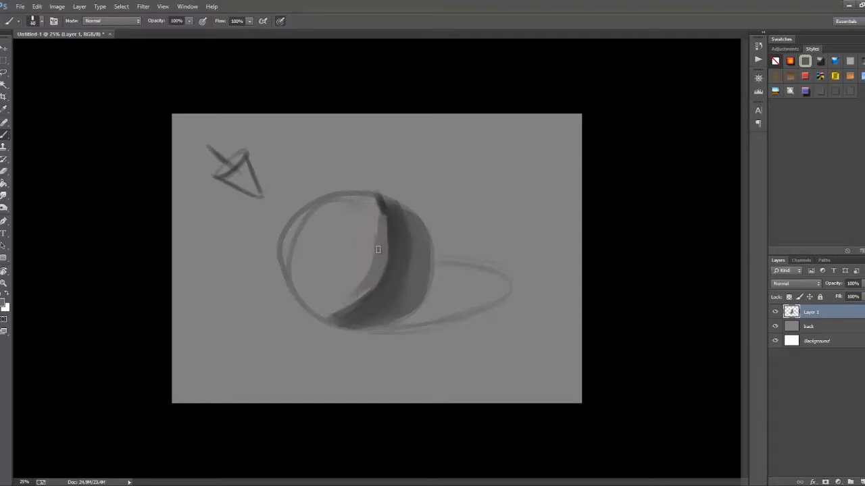
Step: Blend the halftone across the ball's lit side with a 250 px brush at 30% opacity
key("3")
key("bracketright")
key("bracketright")
key("bracketright")
key("bracketright")
key("bracketright")
key("bracketright")
key("bracketright")
mouse_move(376, 251)
left_mouse_down()
mouse_move(341, 298)
mouse_move(365, 206)
mouse_move(325, 308)
mouse_move(372, 289)
left_mouse_up()
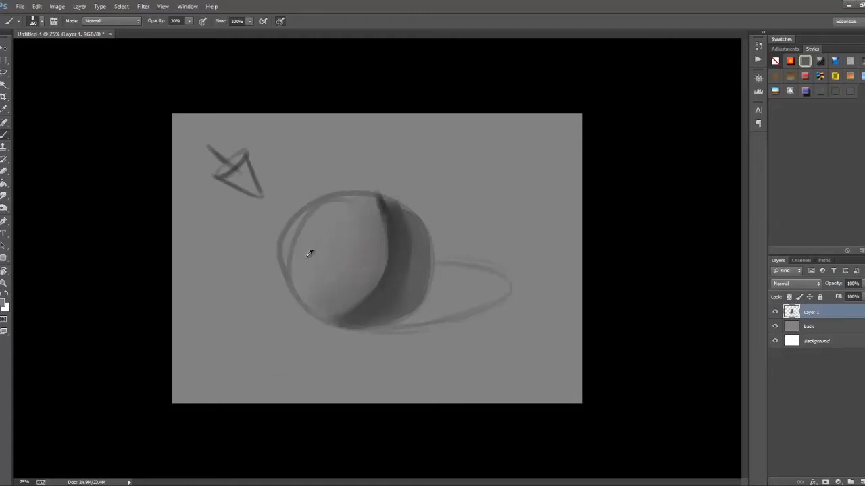
Step: Paint the ball's lit left side with a lighter grey and even out the crescent with a sampled shadow tone
left_click(5, 305)
left_click(331, 231)
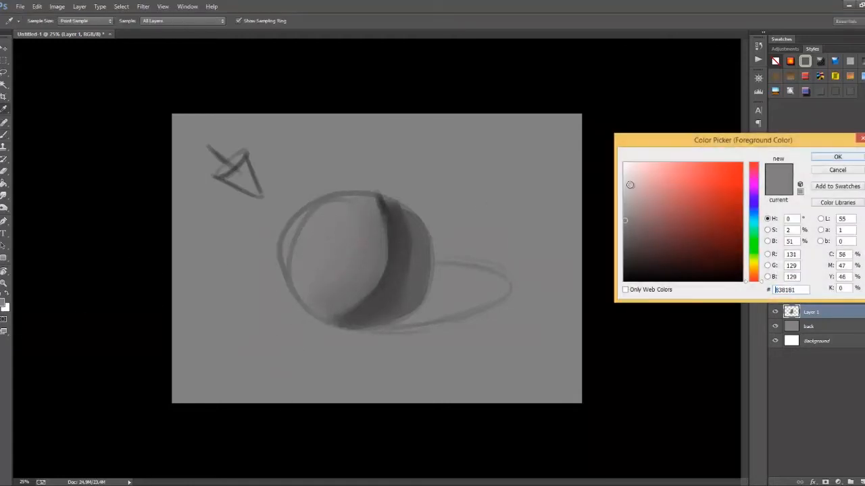
left_click(625, 200)
left_click(819, 160)
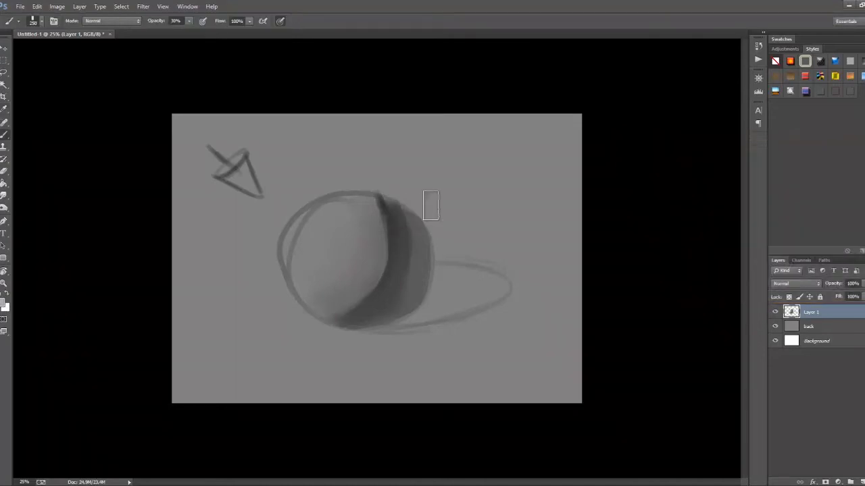
mouse_move(319, 222)
left_mouse_down()
mouse_move(303, 232)
mouse_move(331, 215)
mouse_move(322, 307)
left_mouse_up()
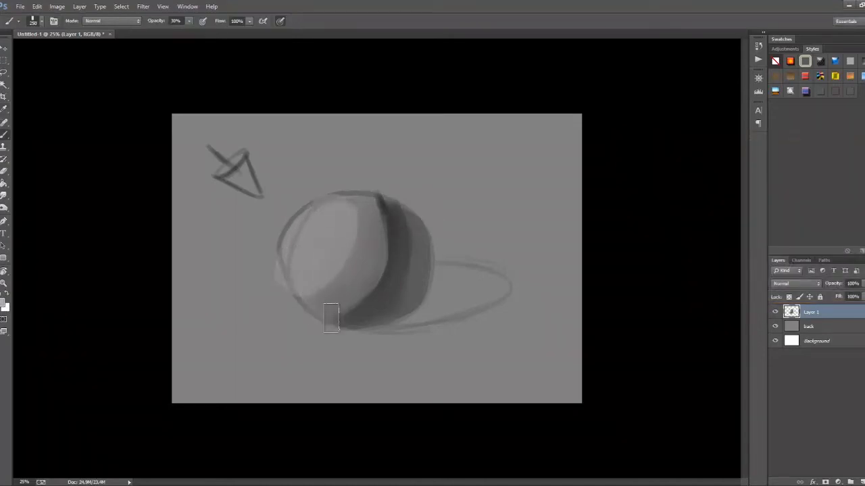
left_click_drag(295, 254, 285, 264)
mouse_move(344, 224)
left_mouse_down()
mouse_move(349, 246)
mouse_move(350, 201)
mouse_move(308, 309)
mouse_move(347, 202)
mouse_move(339, 268)
left_mouse_up()
left_click(408, 243, "alt")
mouse_move(399, 298)
left_mouse_down()
mouse_move(412, 245)
mouse_move(405, 265)
mouse_move(406, 204)
left_mouse_up()
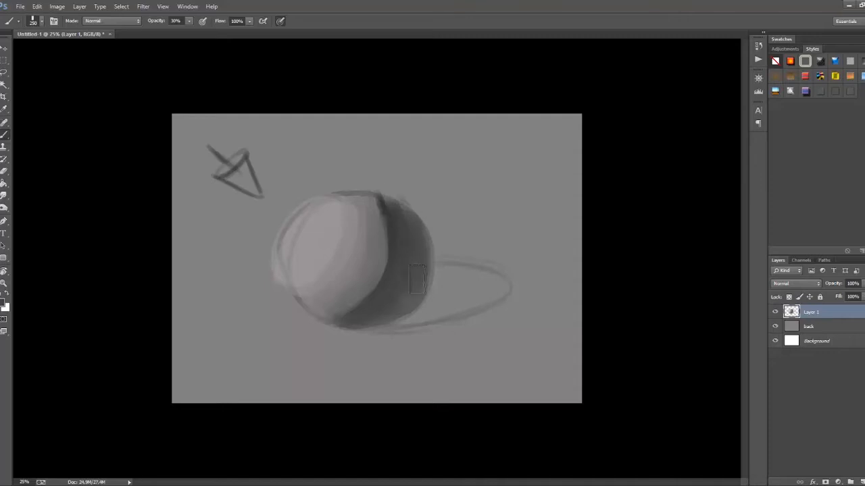
Step: Choose a grey lighter than the ball's lit tone and brighten the ball's upper-left area
left_click(312, 241, "alt")
left_click(4, 304)
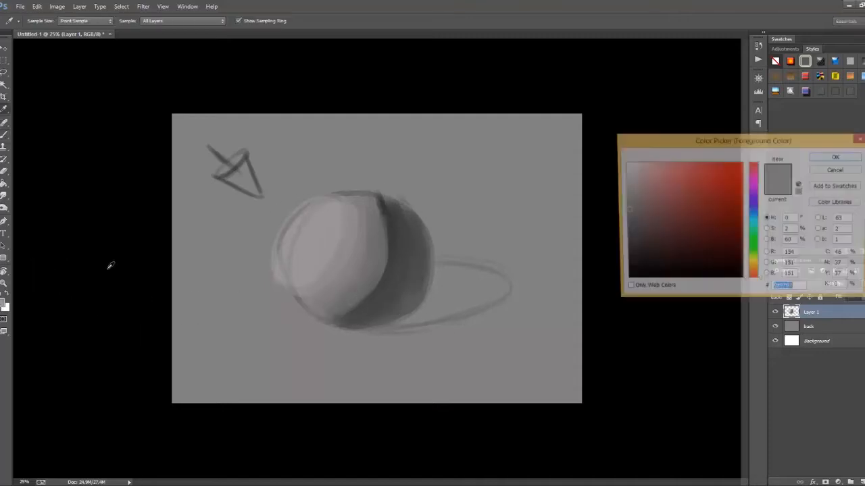
left_click(625, 192)
left_click(838, 158)
mouse_move(299, 223)
left_mouse_down()
mouse_move(318, 244)
mouse_move(327, 220)
mouse_move(300, 297)
mouse_move(319, 254)
mouse_move(310, 229)
mouse_move(322, 219)
mouse_move(302, 232)
mouse_move(317, 222)
mouse_move(307, 229)
mouse_move(320, 212)
left_mouse_up()
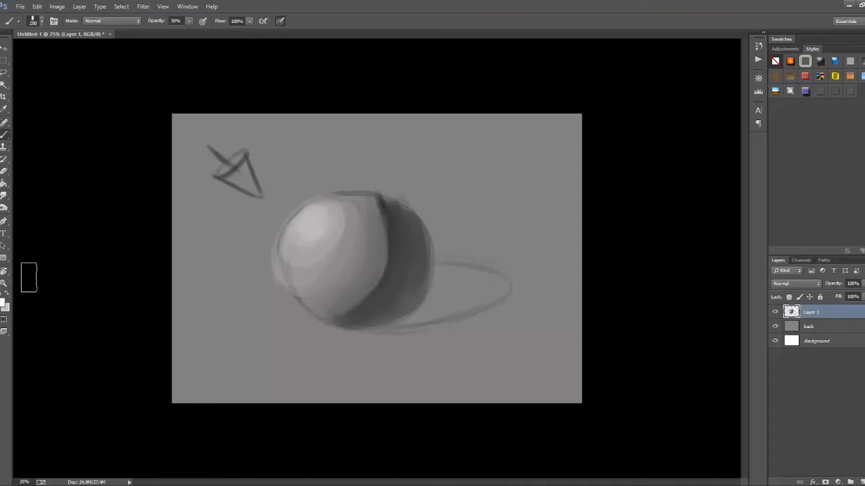
Step: Paint a small white specular highlight on the ball's upper-left area with a smaller brush
key("bracketleft")
key("bracketleft")
key("bracketleft")
key("bracketleft")
mouse_move(311, 228)
left_mouse_down()
mouse_move(310, 217)
mouse_move(303, 224)
mouse_move(309, 212)
mouse_move(302, 238)
left_mouse_up()
key("bracketleft")
Step: Fill the cast shadow with a dark tone and deepen the contact shadow beneath the ball's lower-right edge
left_click(389, 205, "alt")
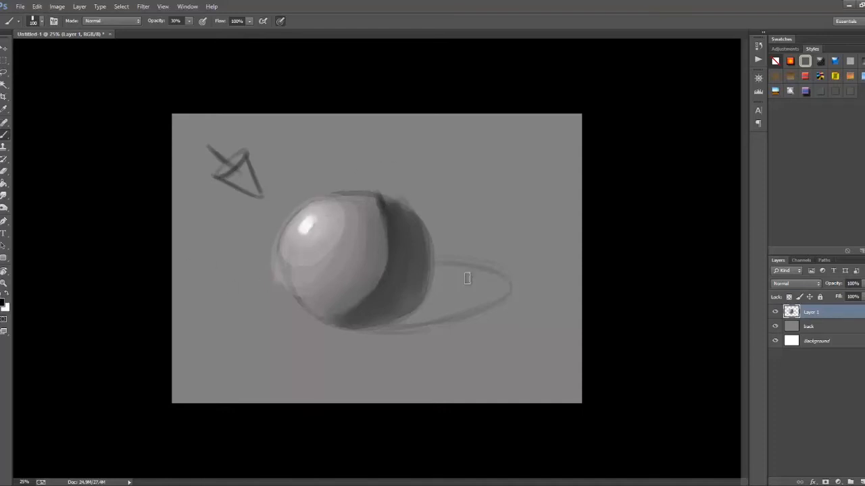
key("bracketleft")
key("bracketleft")
key("bracketleft")
key("bracketleft")
key("bracketleft")
mouse_move(399, 324)
left_mouse_down()
mouse_move(365, 327)
mouse_move(410, 311)
left_mouse_up()
mouse_move(418, 317)
left_mouse_down()
mouse_move(450, 278)
mouse_move(466, 279)
mouse_move(393, 326)
mouse_move(433, 296)
mouse_move(426, 320)
mouse_move(438, 299)
mouse_move(436, 279)
mouse_move(424, 316)
mouse_move(456, 285)
mouse_move(444, 282)
mouse_move(476, 273)
mouse_move(483, 300)
mouse_move(377, 326)
mouse_move(440, 336)
mouse_move(417, 341)
mouse_move(482, 322)
mouse_move(443, 309)
mouse_move(380, 324)
left_mouse_up()
key("bracketleft")
key("bracketleft")
key("bracketleft")
key("bracketleft")
key("bracketleft")
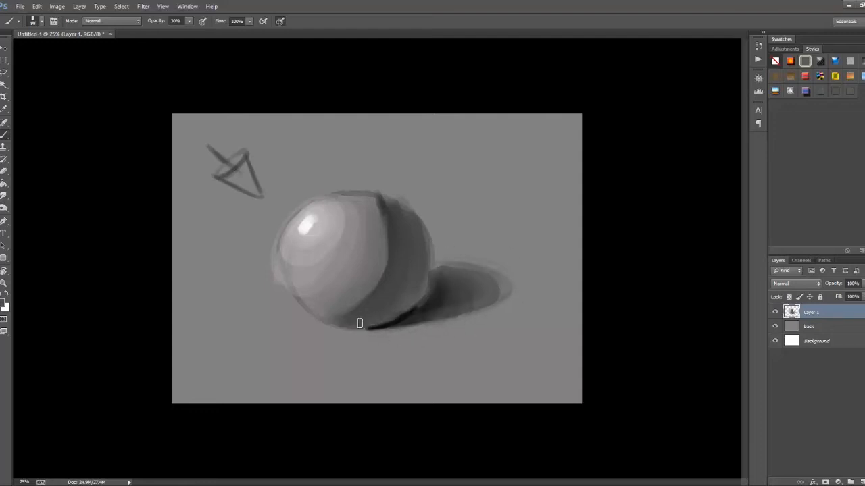
Step: Trim the ball's outline with background grey at 50% brush opacity, cleaning its left and upper-right edges
key("5")
mouse_move(275, 282)
left_mouse_down()
mouse_move(290, 207)
mouse_move(281, 247)
left_mouse_up()
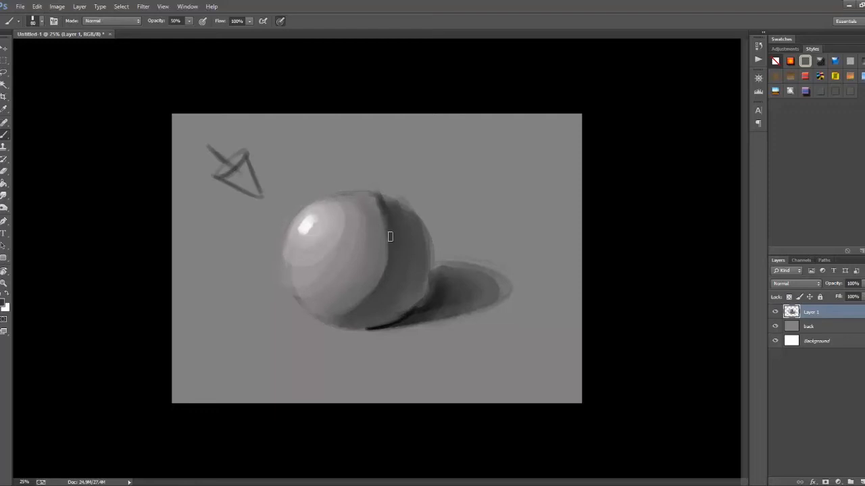
key("r")
left_click_drag(380, 199, 416, 216)
left_click_drag(544, 222, 331, 215)
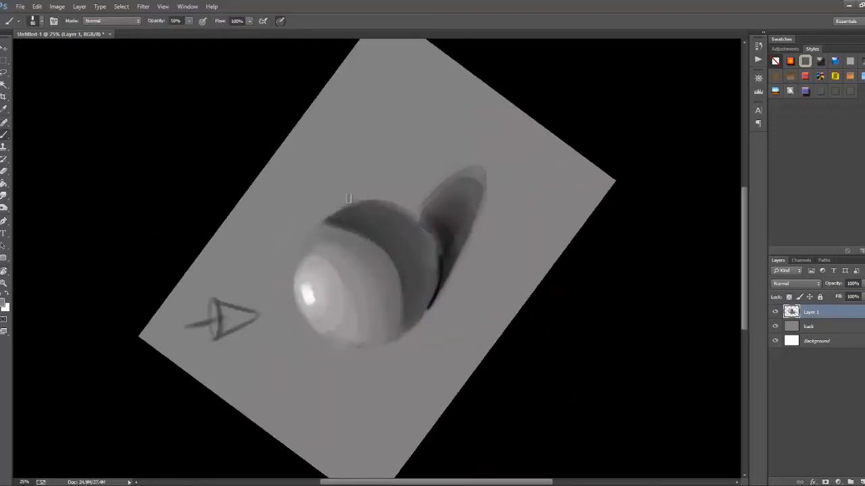
key("Escape")
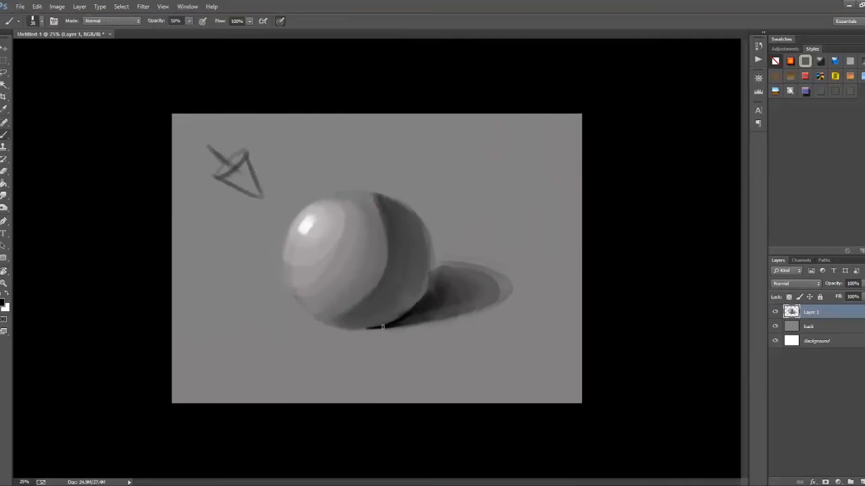
mouse_move(430, 304)
left_mouse_down()
mouse_move(425, 315)
mouse_move(413, 202)
left_mouse_up()
Step: Enlarge the brush and paint two grey tone swatches side by side on the background below the ball
key("bracketright")
key("bracketright")
key("bracketright")
key("bracketright")
key("bracketright")
key("bracketright")
key("bracketright")
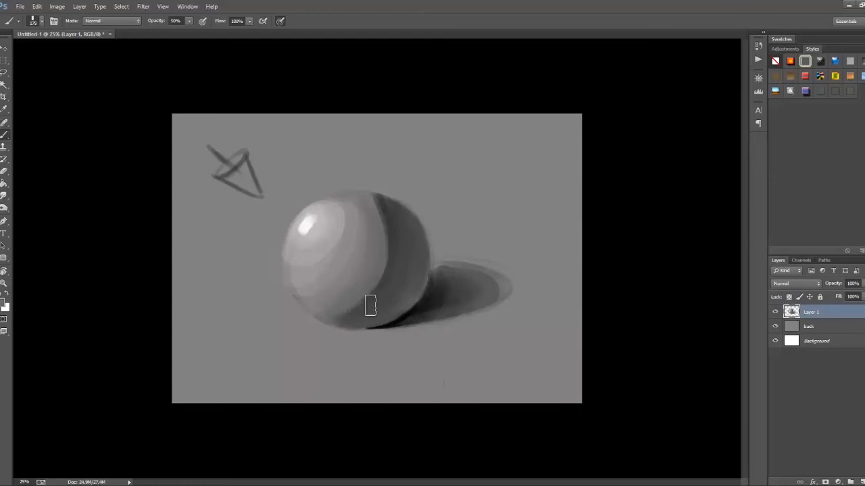
left_click_drag(340, 352, 423, 349)
Step: Set the brush opacity to 30% and blend the highlight and halftone bands on the ball's lit side
key("bracketleft")
key("bracketleft")
key("bracketleft")
key("bracketleft")
key("bracketleft")
key("3")
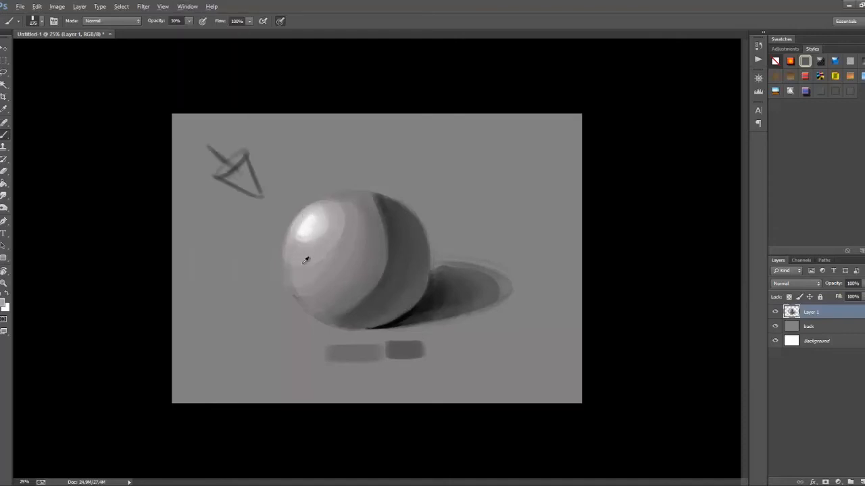
key("r")
left_click_drag(340, 245, 355, 205)
key("b")
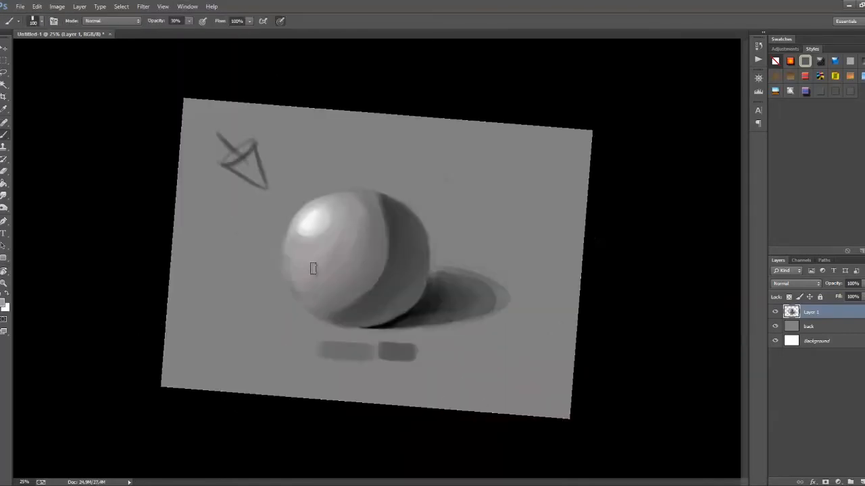
key("r")
left_click_drag(659, 302, 662, 261)
Step: Sample the ball's dark shadow tone and smooth the core shadow's edge and lower end with a smaller brush
key("Escape")
key("b")
key("bracketleft")
key("bracketleft")
left_click(396, 246, "alt")
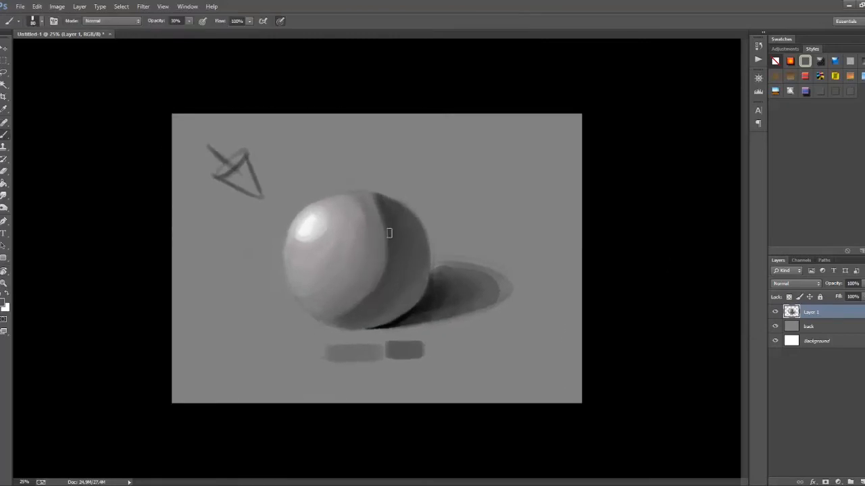
left_click_drag(327, 317, 360, 318)
Step: Soften the cast shadow's outer edge and refine the ball's outline with a small brush
mouse_move(524, 262)
left_mouse_down()
mouse_move(382, 193)
mouse_move(613, 294)
left_mouse_up()
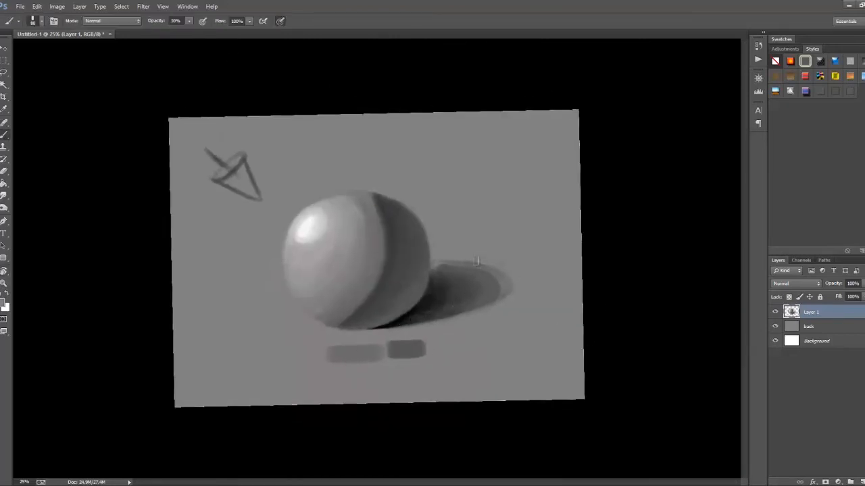
left_click_drag(451, 259, 627, 347)
left_click_drag(544, 295, 396, 160)
mouse_move(462, 296)
left_mouse_down()
mouse_move(468, 320)
mouse_move(469, 289)
left_mouse_up()
mouse_move(527, 197)
left_mouse_down()
mouse_move(558, 420)
mouse_move(419, 408)
left_mouse_up()
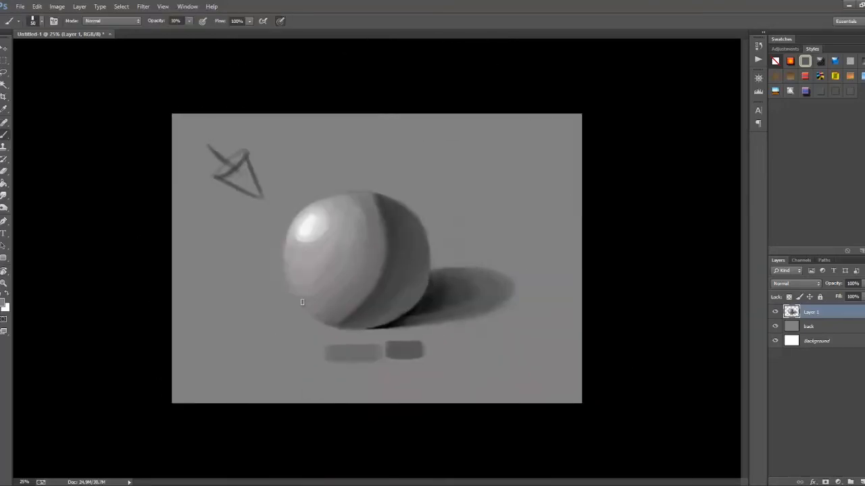
left_click_drag(320, 201, 453, 296)
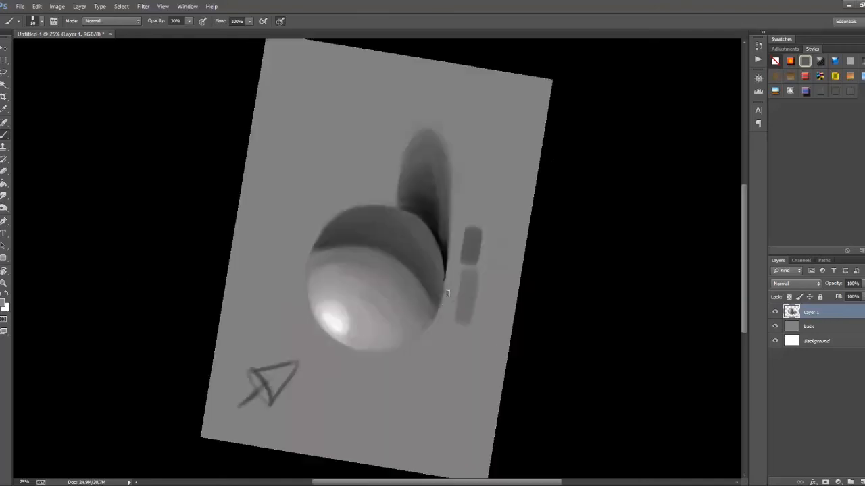
left_click_drag(350, 208, 455, 300)
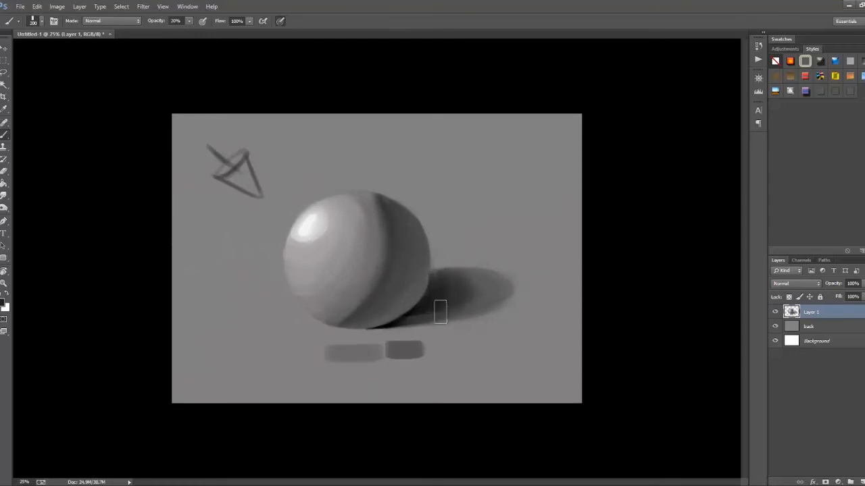
Step: Save the document as a Photoshop file named esfera
key("ctrl+s")
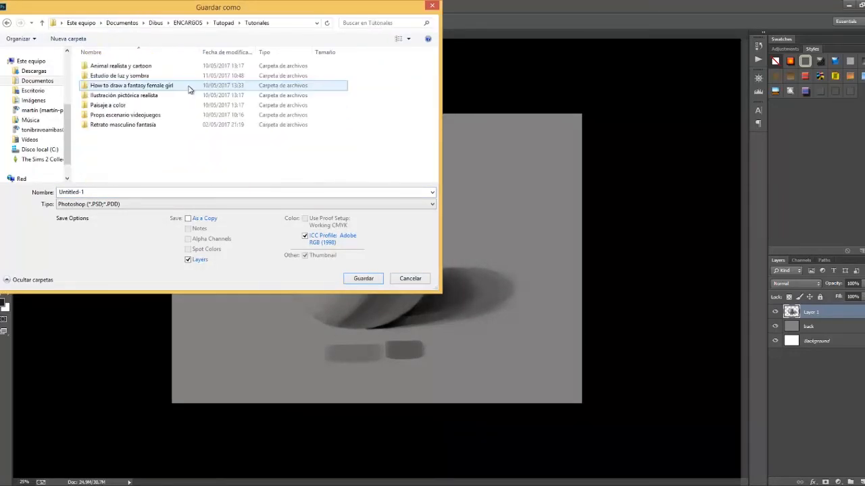
key("Return")
key("Return")
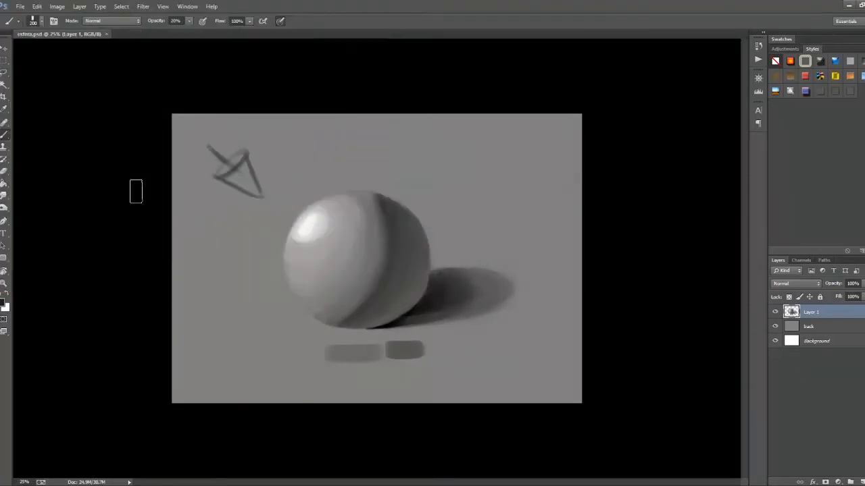
Step: Sample a light grey near the highlight and blend the ball's lit side with a larger brush at 20% opacity
mouse_move(468, 181)
left_mouse_down()
mouse_move(440, 247)
mouse_move(467, 181)
left_mouse_up()
left_click(324, 229, "alt")
key("bracketright")
key("bracketright")
key("bracketright")
key("bracketright")
key("bracketright")
key("bracketright")
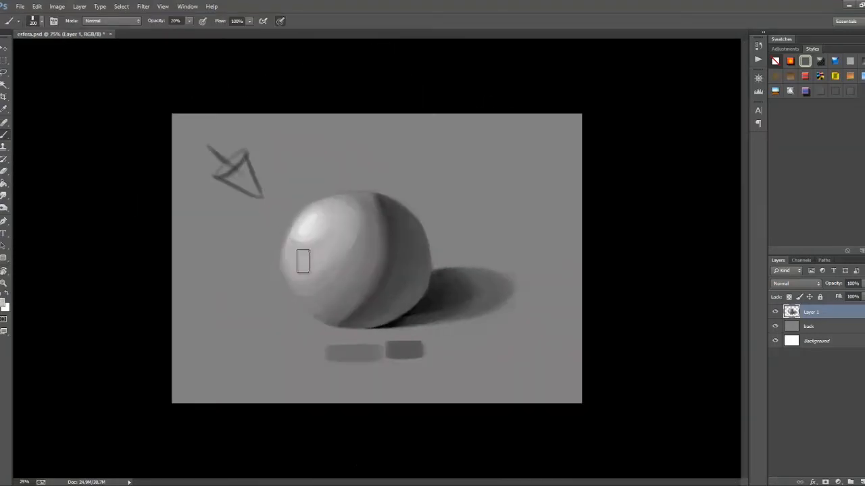
Step: Set the foreground colour to white and brighten the ball's upper-left highlight with a smaller brush
key("ctrl+minus")
key("ctrl+minus")
key("d")
key("x")
key("ctrl+plus")
key("ctrl+plus")
key("bracketleft")
key("bracketleft")
key("bracketleft")
key("bracketleft")
key("bracketleft")
mouse_move(313, 220)
left_mouse_down()
mouse_move(420, 191)
mouse_move(303, 215)
mouse_move(295, 241)
left_mouse_up()
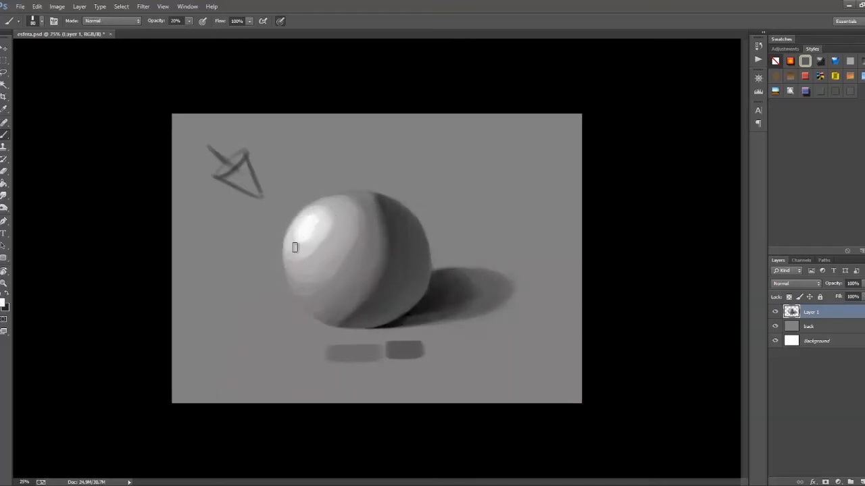
Step: Switch to a round brush and diffuse the highlight into the surrounding lit area of the ball
key("ctrl+minus")
key("ctrl+plus")
key("bracketright")
key("bracketright")
key("bracketright")
key("bracketright")
right_click(69, 39)
mouse_move(300, 242)
left_mouse_down()
mouse_move(315, 243)
mouse_move(303, 232)
mouse_move(452, 275)
mouse_move(421, 280)
mouse_move(419, 272)
mouse_move(465, 251)
left_mouse_up()
Step: Smooth the ball's tonal transitions with sampled greys, using the round brush at 20% opacity
key("r")
key("bracketleft")
key("bracketleft")
key("bracketleft")
key("bracketleft")
key("bracketleft")
key("bracketleft")
key("bracketleft")
key("3")
key("2")
left_click(431, 274, "alt")
key("bracketright")
key("bracketright")
key("bracketright")
key("bracketright")
left_click(435, 258, "alt")
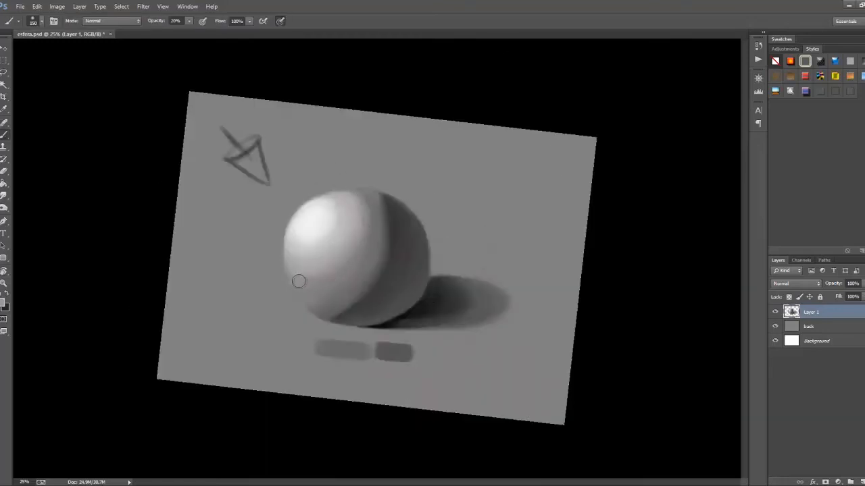
Step: Blend the boundary between the ball's halftone and core shadow with the round brush
key("r")
mouse_move(361, 234)
left_mouse_down()
mouse_move(569, 115)
mouse_move(540, 81)
left_mouse_up()
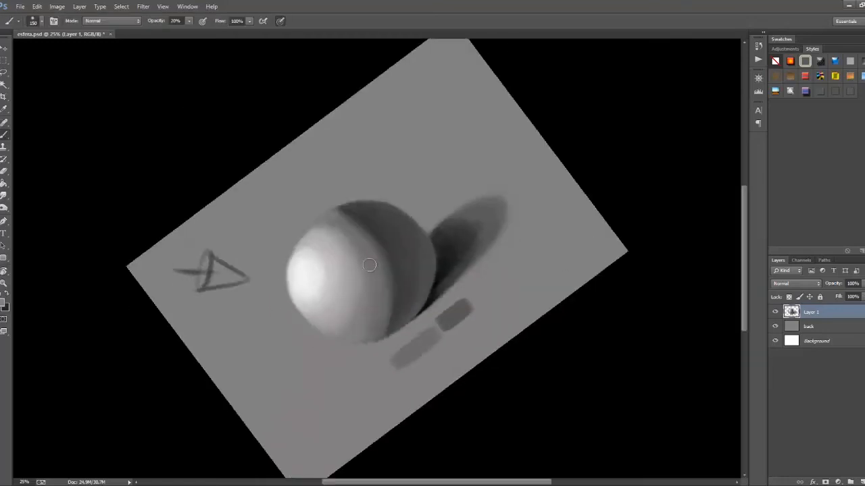
left_click_drag(372, 244, 389, 326)
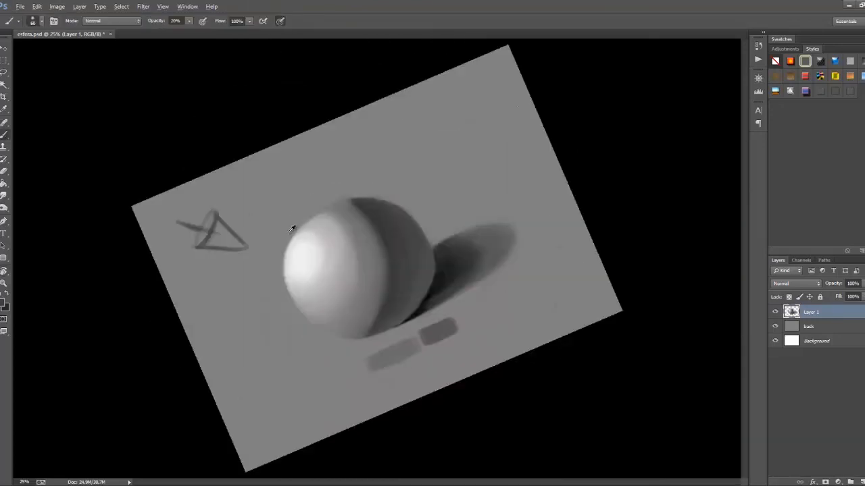
key("r")
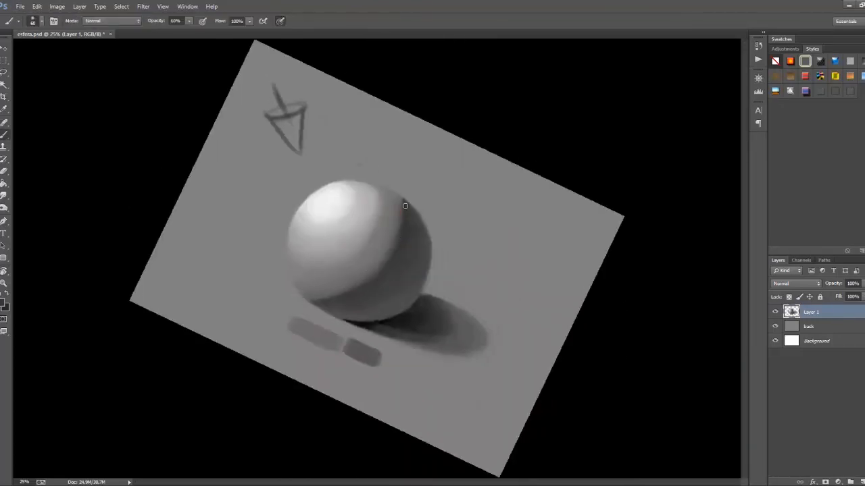